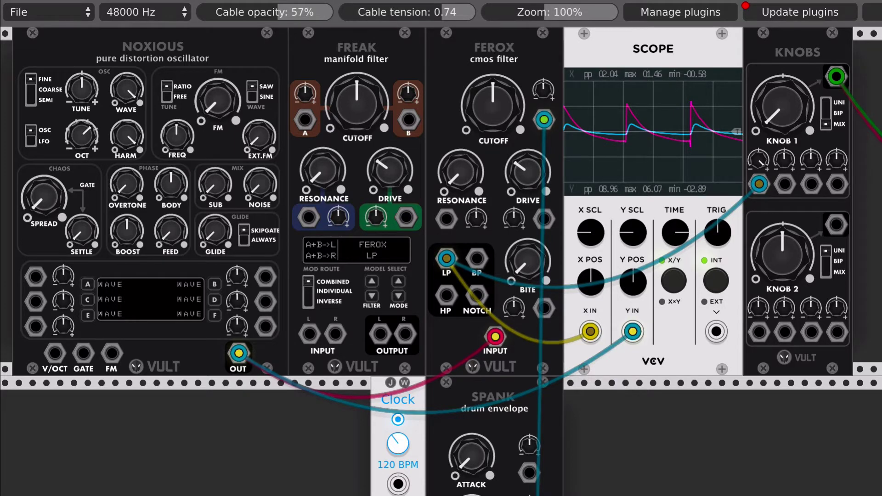
Raise KNOB 1 to maximum and set the Ferox filter's cutoff fairly high with its drive slightly above centre.
{"action": "mouse_move", "coordinate": [783, 112]}
{"action": "left_mouse_down"}
{"action": "mouse_move", "coordinate": [782, 65]}
{"action": "mouse_move", "coordinate": [783, 112]}
{"action": "left_mouse_up"}
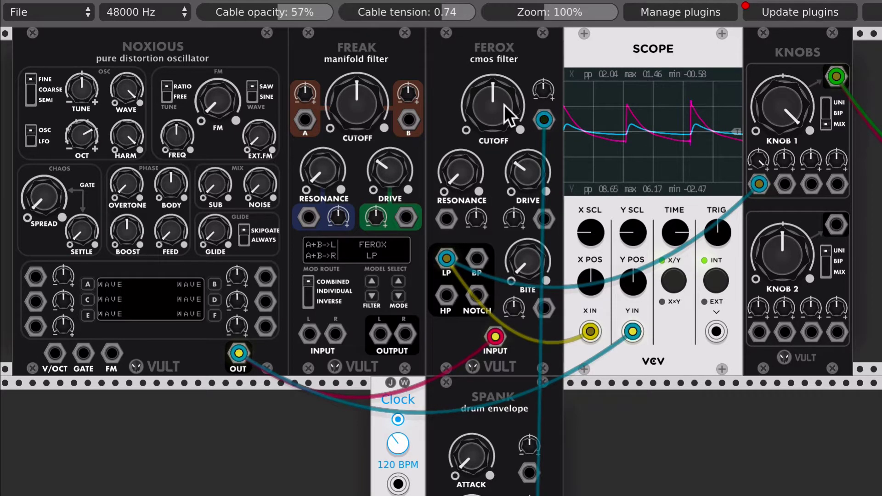
{"action": "mouse_move", "coordinate": [500, 100]}
{"action": "left_mouse_down"}
{"action": "mouse_move", "coordinate": [501, 133]}
{"action": "mouse_move", "coordinate": [501, 105]}
{"action": "mouse_move", "coordinate": [491, 104]}
{"action": "left_mouse_up"}
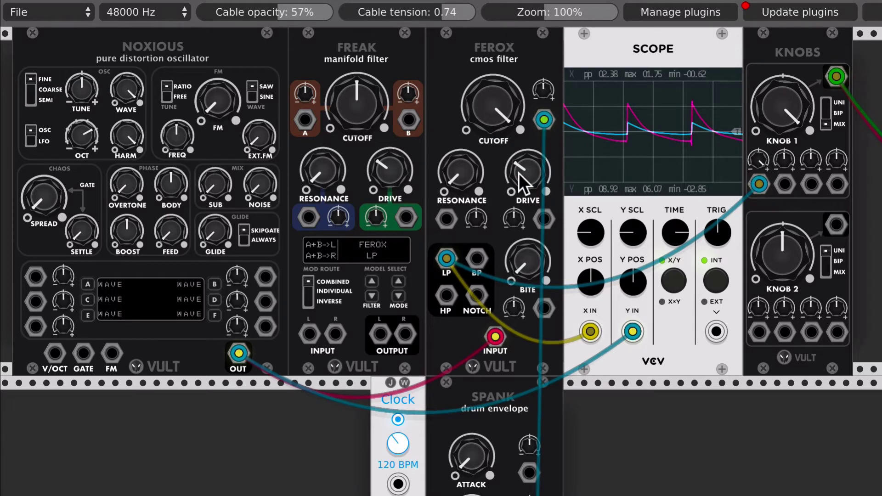
{"action": "left_click_drag", "start_coordinate": [519, 173], "coordinate": [493, 103]}
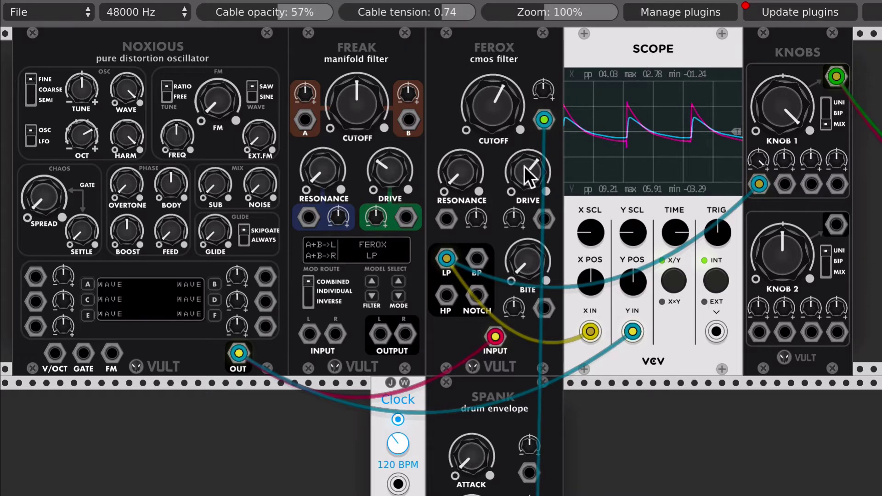
{"action": "mouse_move", "coordinate": [536, 178]}
{"action": "left_mouse_down"}
{"action": "mouse_move", "coordinate": [535, 138]}
{"action": "mouse_move", "coordinate": [501, 156]}
{"action": "mouse_move", "coordinate": [501, 120]}
{"action": "mouse_move", "coordinate": [501, 152]}
{"action": "mouse_move", "coordinate": [528, 193]}
{"action": "left_mouse_up"}
{"action": "left_click_drag", "start_coordinate": [490, 116], "coordinate": [490, 81]}
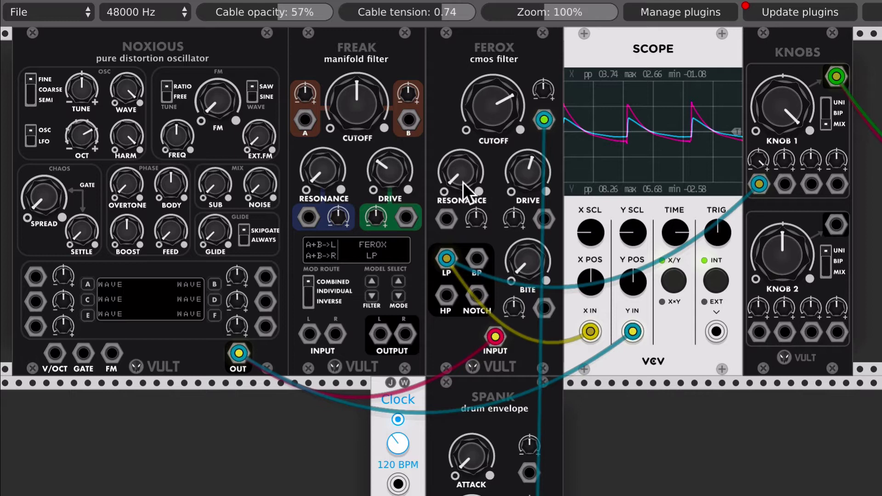
Raise the Ferox resonance to maximum and sweep its cutoff through the lower range, ending slightly below centre.
{"action": "mouse_move", "coordinate": [460, 155]}
{"action": "left_mouse_down"}
{"action": "mouse_move", "coordinate": [460, 138]}
{"action": "mouse_move", "coordinate": [459, 166]}
{"action": "left_mouse_up"}
{"action": "left_click_drag", "start_coordinate": [510, 123], "coordinate": [500, 139]}
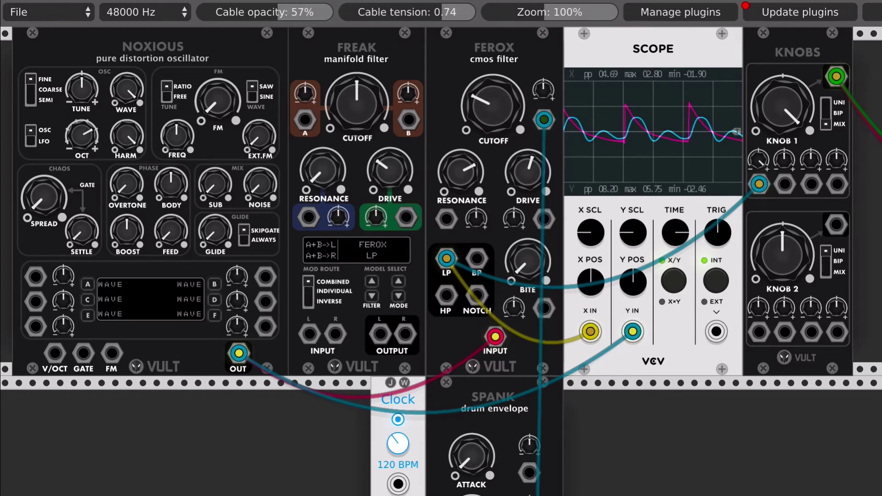
{"action": "left_click_drag", "start_coordinate": [471, 172], "coordinate": [471, 159]}
{"action": "mouse_move", "coordinate": [484, 127]}
{"action": "left_mouse_down"}
{"action": "mouse_move", "coordinate": [485, 95]}
{"action": "mouse_move", "coordinate": [485, 126]}
{"action": "mouse_move", "coordinate": [488, 112]}
{"action": "left_mouse_up"}
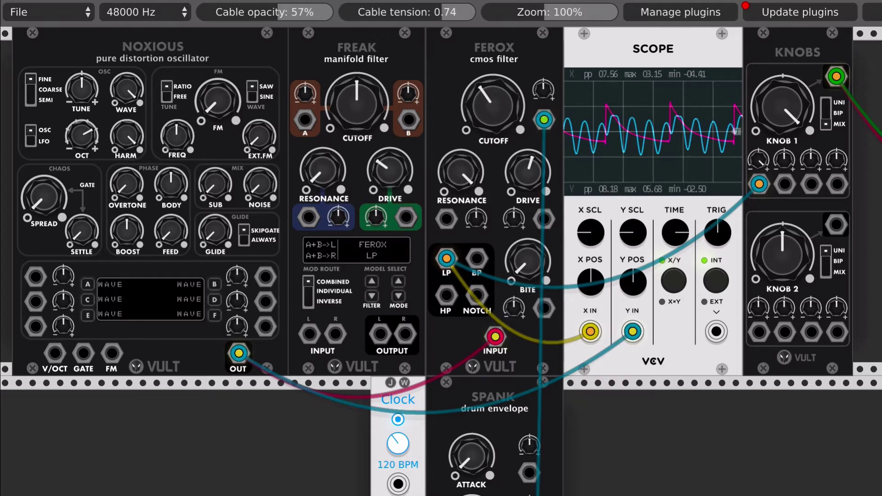
{"action": "mouse_move", "coordinate": [493, 105]}
{"action": "left_mouse_down"}
{"action": "mouse_move", "coordinate": [492, 68]}
{"action": "mouse_move", "coordinate": [492, 105]}
{"action": "mouse_move", "coordinate": [493, 96]}
{"action": "left_mouse_up"}
{"action": "left_click_drag", "start_coordinate": [461, 172], "coordinate": [472, 171]}
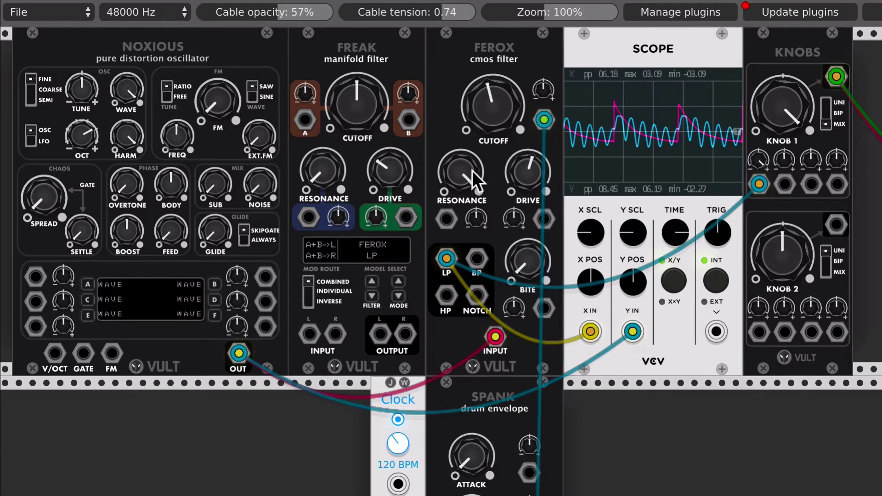
Take the Ferox drive down to minimum and back up to near maximum, keeping the cutoff slightly below centre.
{"action": "left_click_drag", "start_coordinate": [531, 166], "coordinate": [532, 181]}
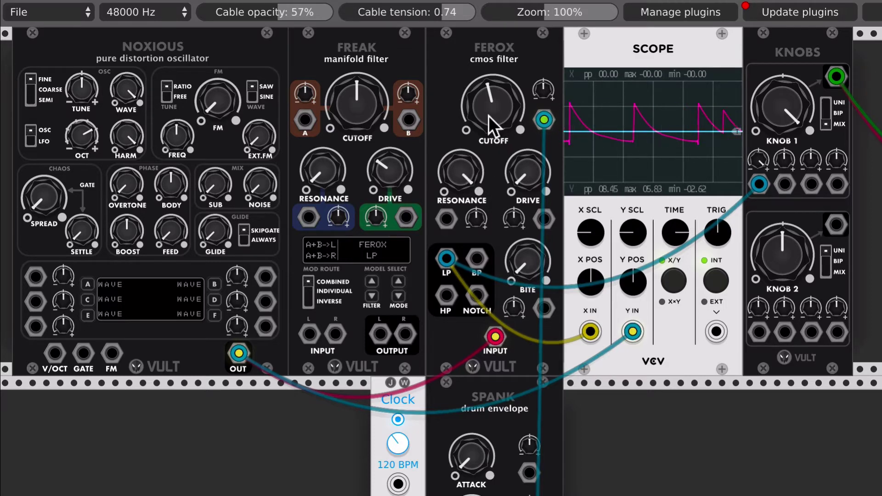
{"action": "left_click_drag", "start_coordinate": [488, 116], "coordinate": [489, 115]}
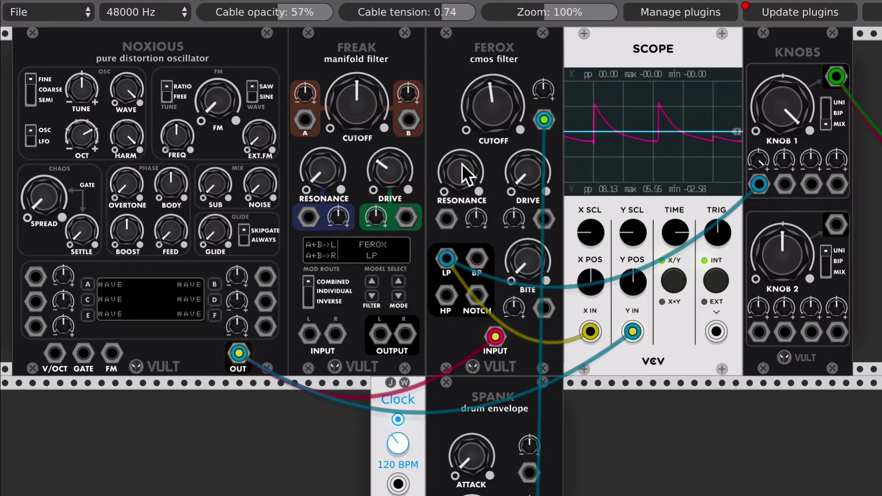
{"action": "left_click_drag", "start_coordinate": [523, 171], "coordinate": [523, 148]}
{"action": "left_click_drag", "start_coordinate": [507, 99], "coordinate": [506, 97]}
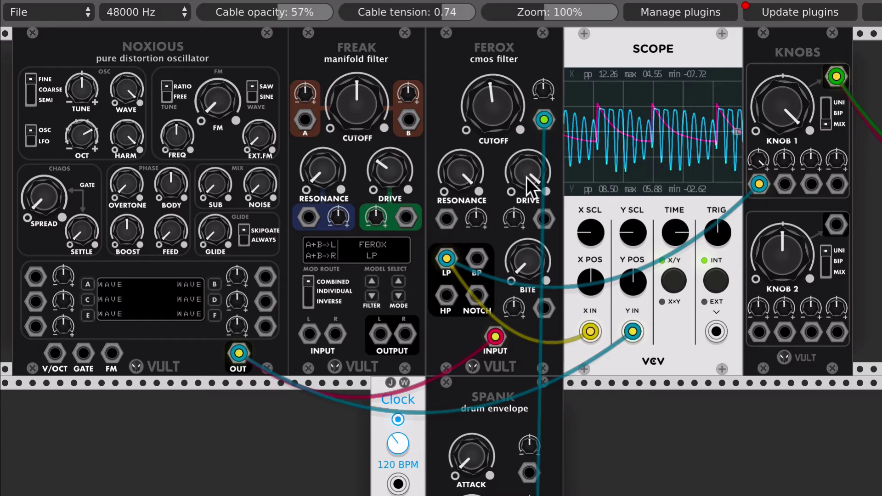
{"action": "left_click_drag", "start_coordinate": [526, 176], "coordinate": [527, 161]}
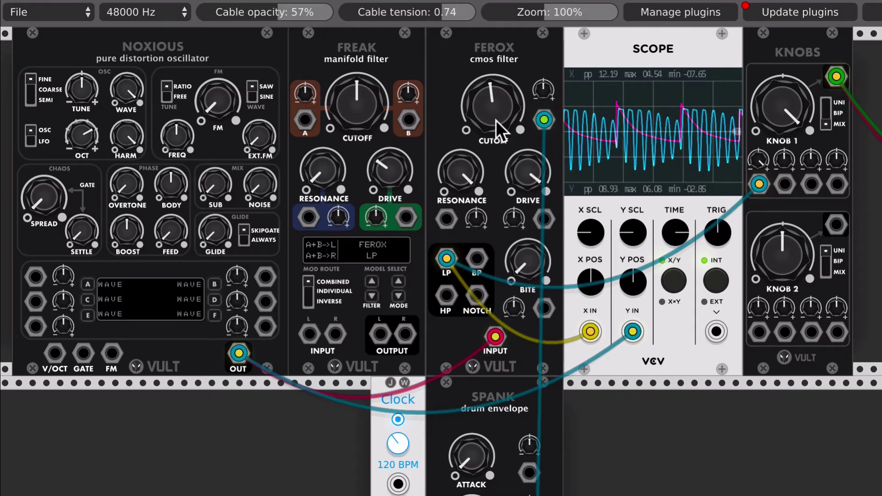
{"action": "mouse_move", "coordinate": [495, 121]}
{"action": "left_mouse_down"}
{"action": "mouse_move", "coordinate": [496, 105]}
{"action": "mouse_move", "coordinate": [495, 120]}
{"action": "left_mouse_up"}
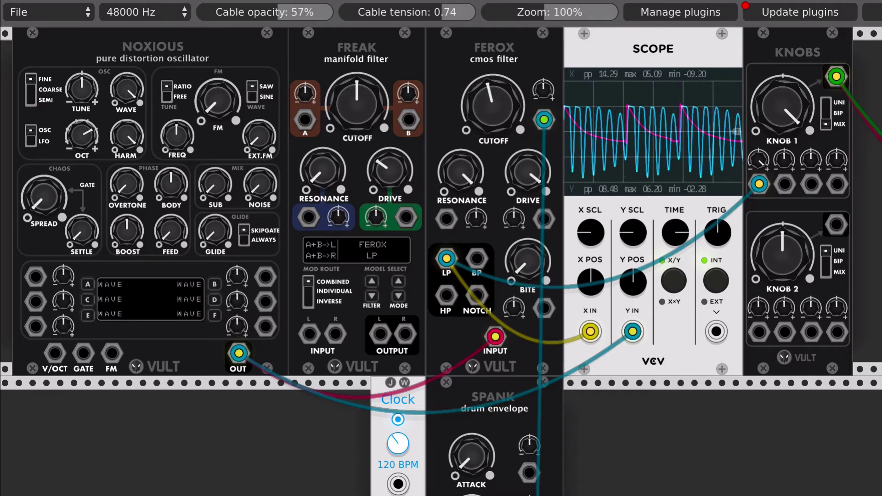
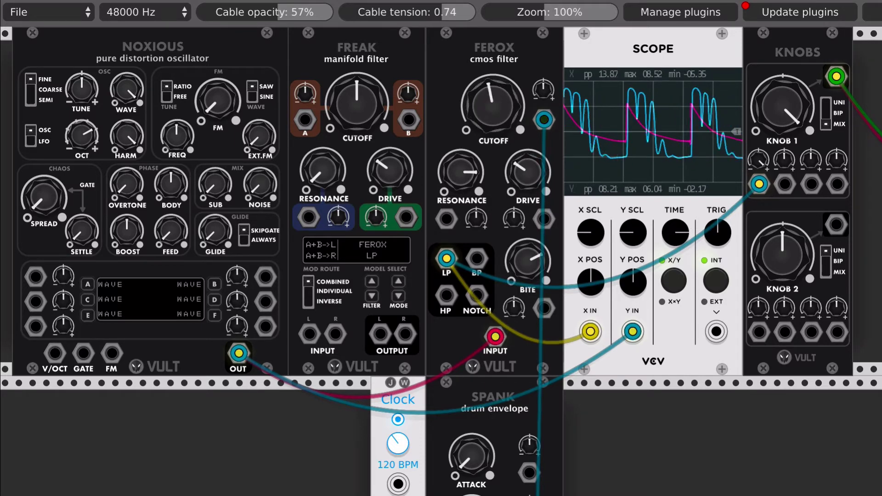
Sweep the Ferox cutoff down to minimum with bite and resonance raised to maximum.
{"action": "left_click_drag", "start_coordinate": [493, 122], "coordinate": [493, 143]}
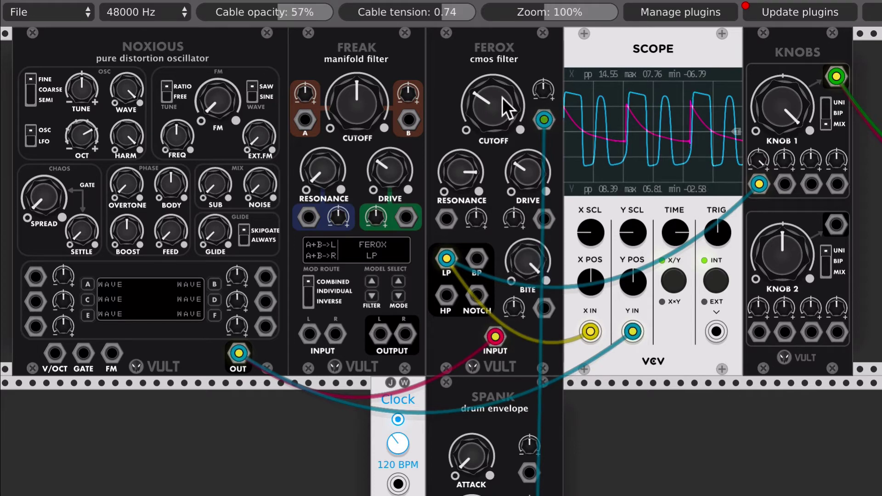
{"action": "left_click_drag", "start_coordinate": [503, 97], "coordinate": [500, 109]}
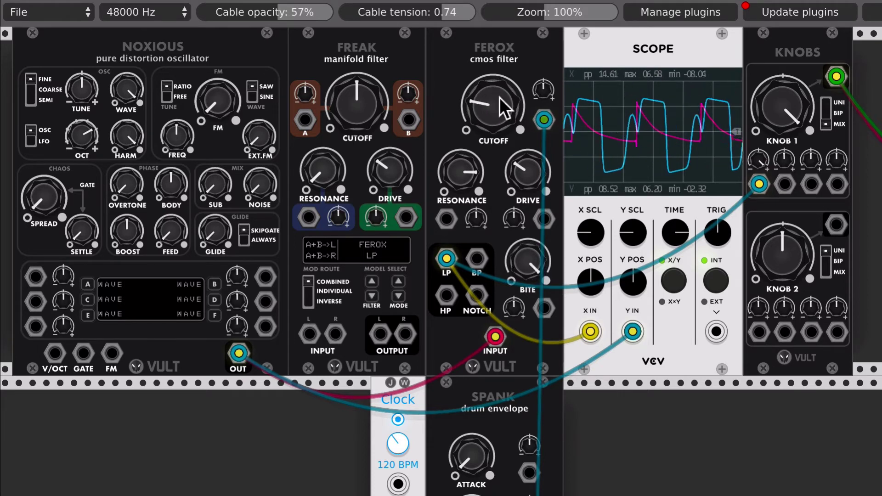
{"action": "left_click_drag", "start_coordinate": [461, 178], "coordinate": [462, 179]}
{"action": "mouse_move", "coordinate": [484, 115]}
{"action": "left_mouse_down"}
{"action": "mouse_move", "coordinate": [484, 64]}
{"action": "mouse_move", "coordinate": [483, 118]}
{"action": "left_mouse_up"}
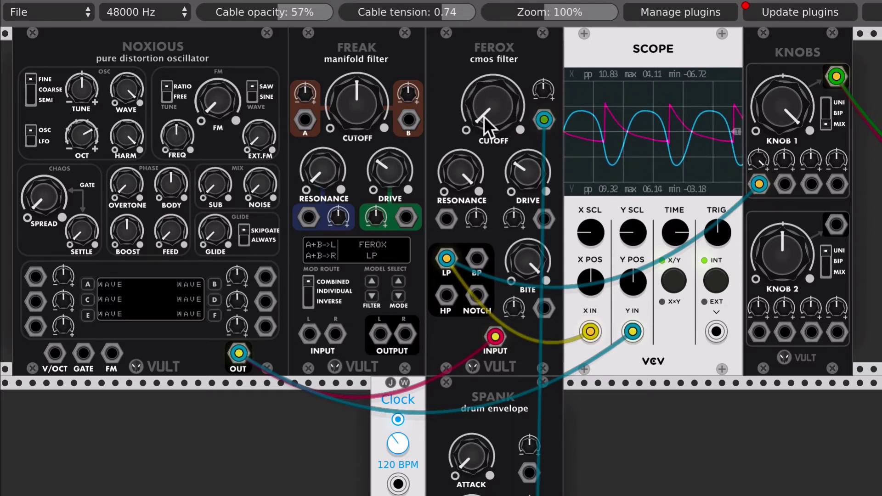
Lower the Ferox drive and sweep the cutoff from minimum to above centre and back to centre, adjusting the resonance.
{"action": "left_click_drag", "start_coordinate": [526, 169], "coordinate": [526, 178]}
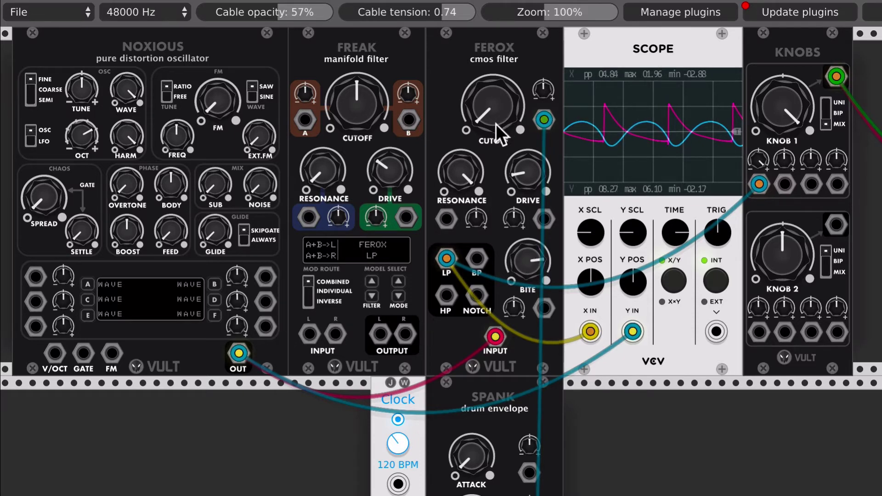
{"action": "left_click_drag", "start_coordinate": [495, 124], "coordinate": [495, 69]}
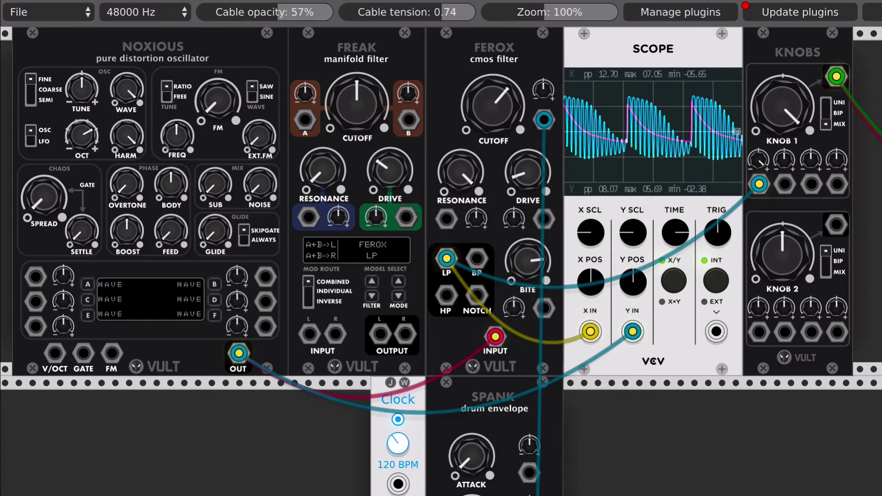
{"action": "left_click_drag", "start_coordinate": [527, 172], "coordinate": [527, 177]}
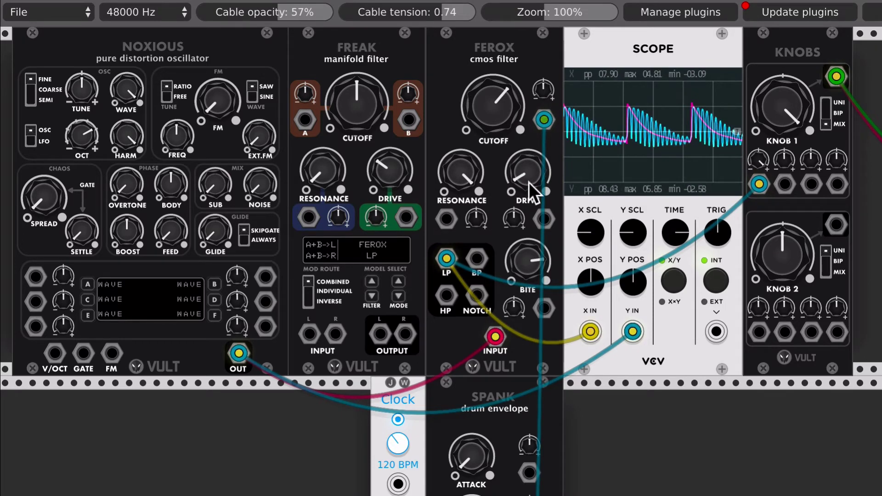
{"action": "left_click_drag", "start_coordinate": [493, 106], "coordinate": [493, 112]}
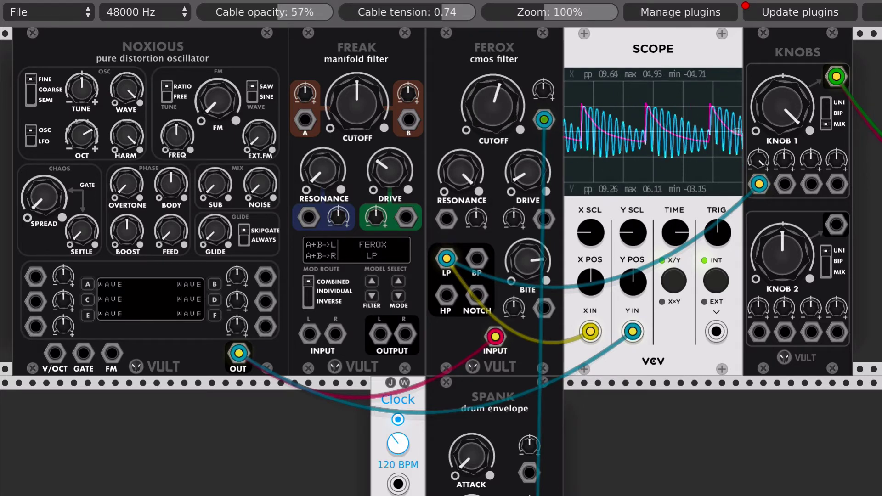
{"action": "left_click_drag", "start_coordinate": [493, 113], "coordinate": [493, 117]}
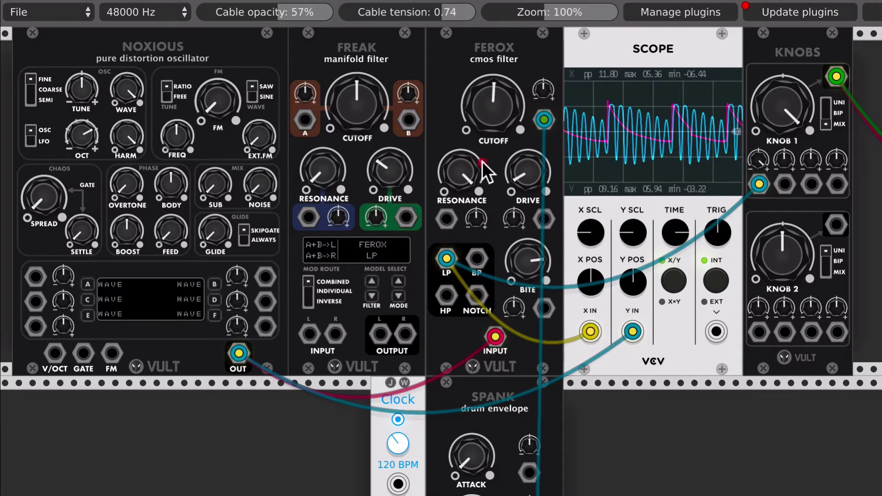
{"action": "left_click_drag", "start_coordinate": [482, 162], "coordinate": [481, 147]}
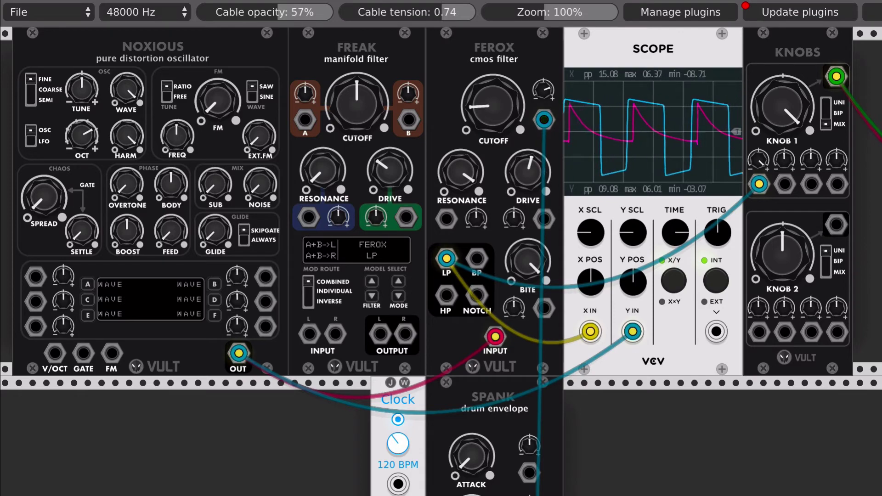
Move the green cable from the Clock's Reset jack to its clock output jack below 120 BPM.
{"action": "scroll", "coordinate": [497, 266], "scroll_direction": "down", "scroll_amount": 5}
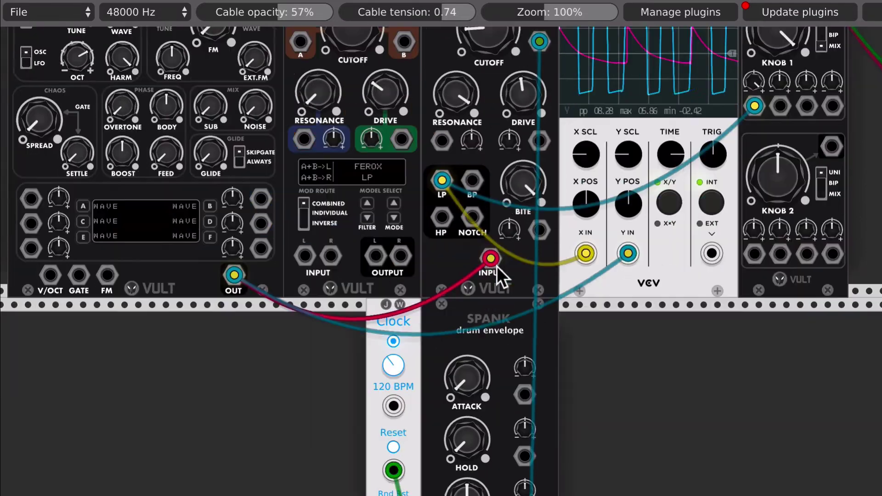
{"action": "left_click_drag", "start_coordinate": [382, 428], "coordinate": [381, 370]}
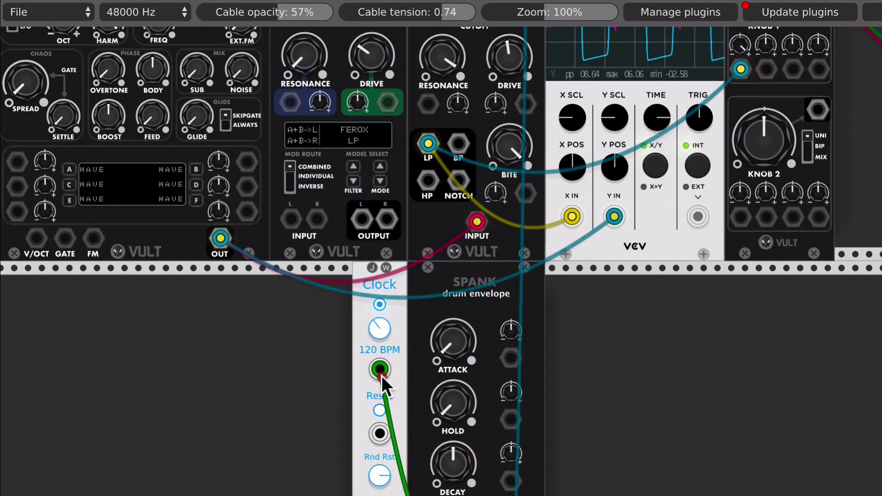
Sweep the Ferox cutoff in its lower range with low drive, raising the octave and FM knobs on Noxious.
{"action": "scroll", "coordinate": [413, 311], "scroll_direction": "up", "scroll_amount": 5}
{"action": "left_click_drag", "start_coordinate": [486, 115], "coordinate": [508, 114]}
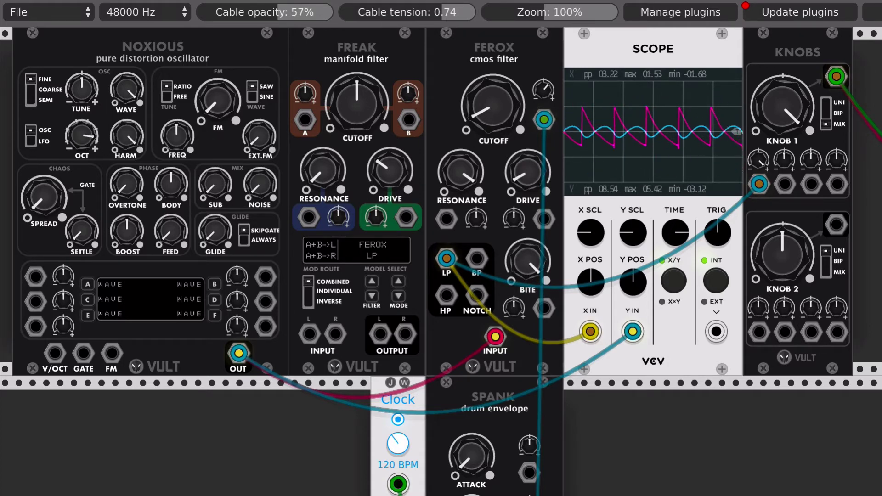
{"action": "left_click_drag", "start_coordinate": [475, 95], "coordinate": [475, 109]}
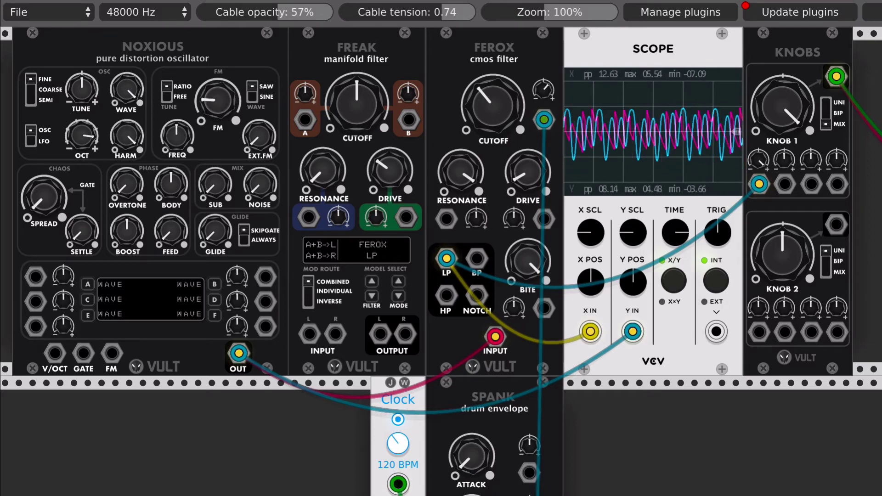
Patch the Clock's 120 BPM output into the Noxious GATE input and raise the chaos SPREAD and SETTLE knobs.
{"action": "scroll", "coordinate": [252, 191], "scroll_direction": "down", "scroll_amount": 3}
{"action": "left_click_drag", "start_coordinate": [395, 380], "coordinate": [79, 252]}
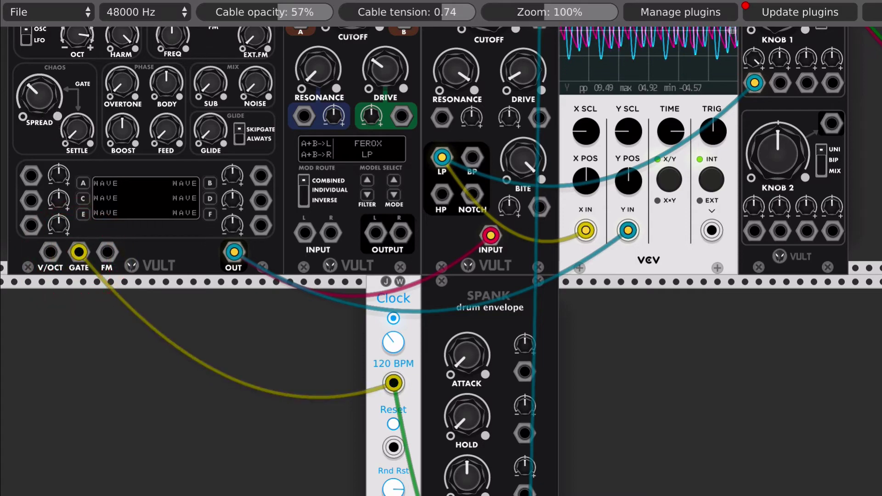
{"action": "scroll", "coordinate": [82, 136], "scroll_direction": "up", "scroll_amount": 3}
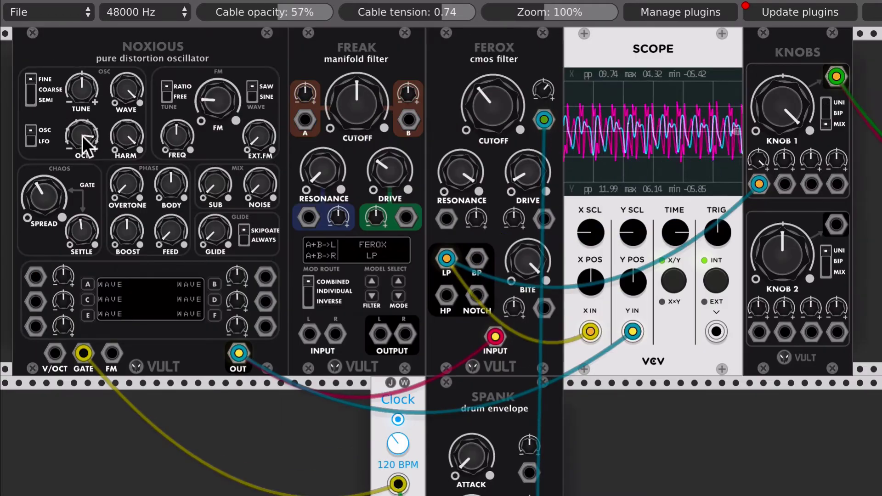
Lower the Ferox bite to slightly above centre and sweep the cutoff above centre and back to centre.
{"action": "left_click_drag", "start_coordinate": [503, 113], "coordinate": [503, 92]}
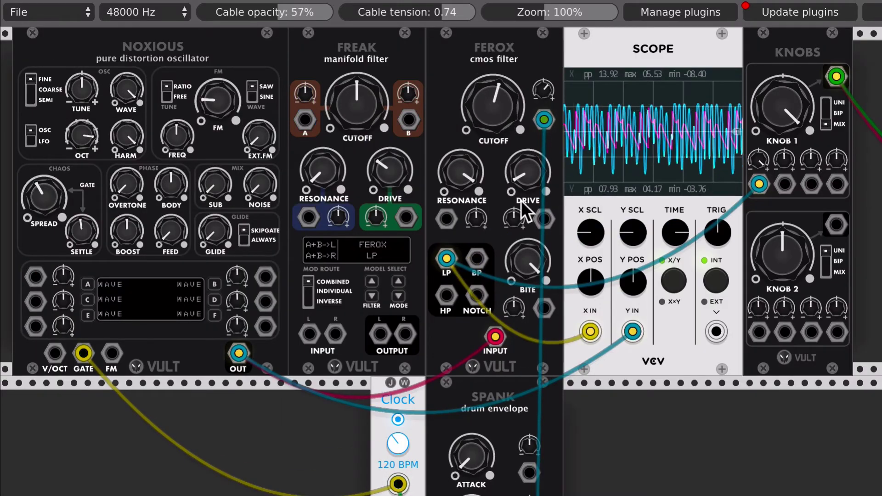
{"action": "left_click_drag", "start_coordinate": [527, 262], "coordinate": [527, 234]}
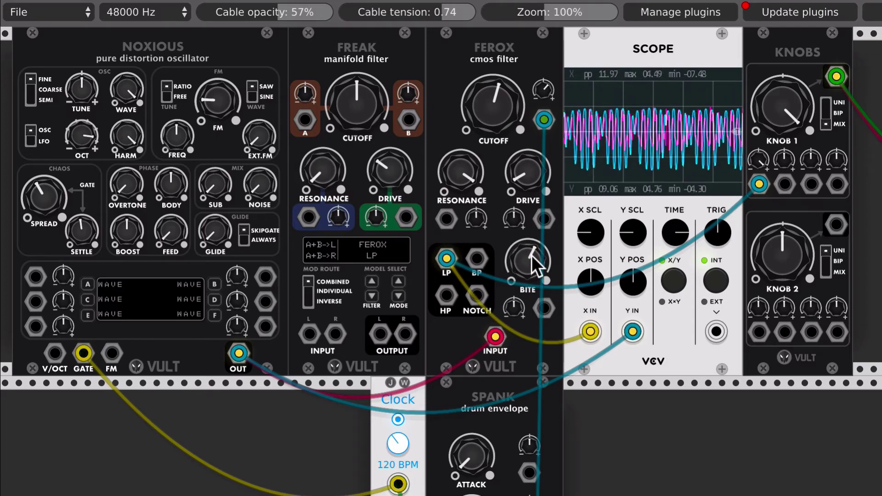
{"action": "left_click_drag", "start_coordinate": [495, 121], "coordinate": [495, 131]}
{"action": "left_click_drag", "start_coordinate": [520, 173], "coordinate": [528, 186]}
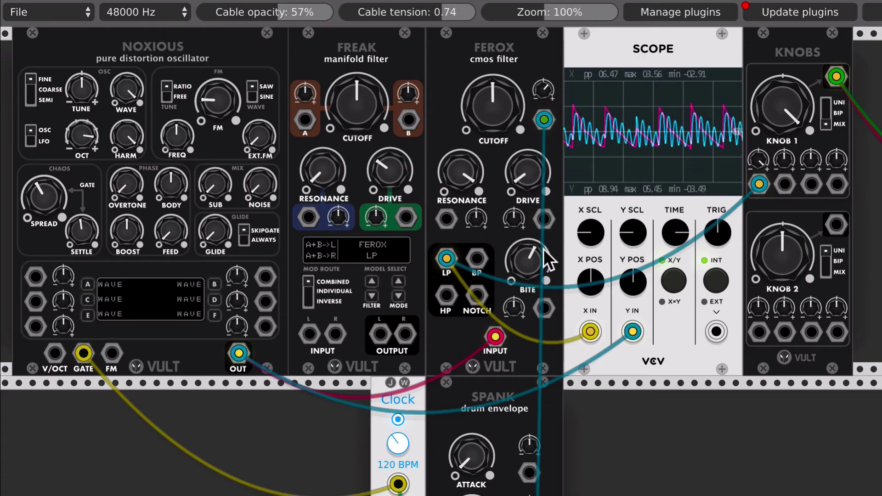
Move the Ferox LP output cables to BP with KNOB 1 turned down for the swap, and sweep the cutoff down.
{"action": "left_click_drag", "start_coordinate": [770, 117], "coordinate": [770, 138]}
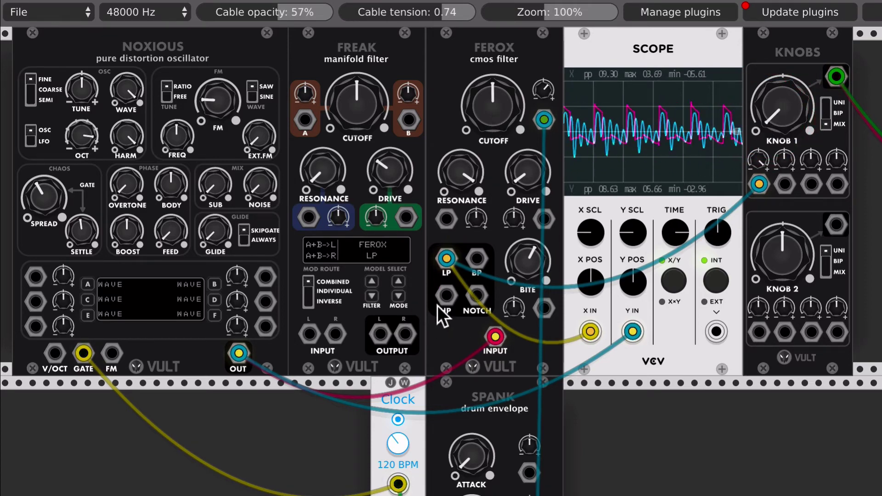
{"action": "left_click_drag", "start_coordinate": [446, 259], "coordinate": [476, 259]}
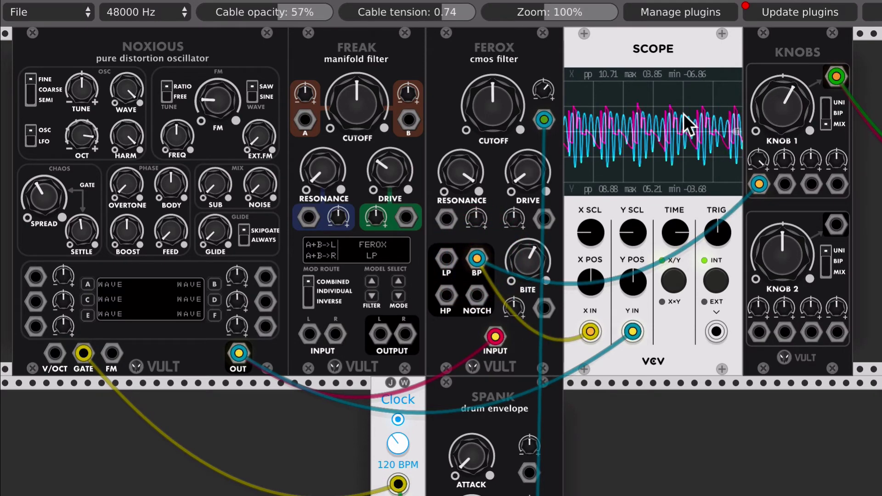
{"action": "left_click_drag", "start_coordinate": [783, 106], "coordinate": [783, 92]}
{"action": "left_click_drag", "start_coordinate": [493, 104], "coordinate": [493, 119]}
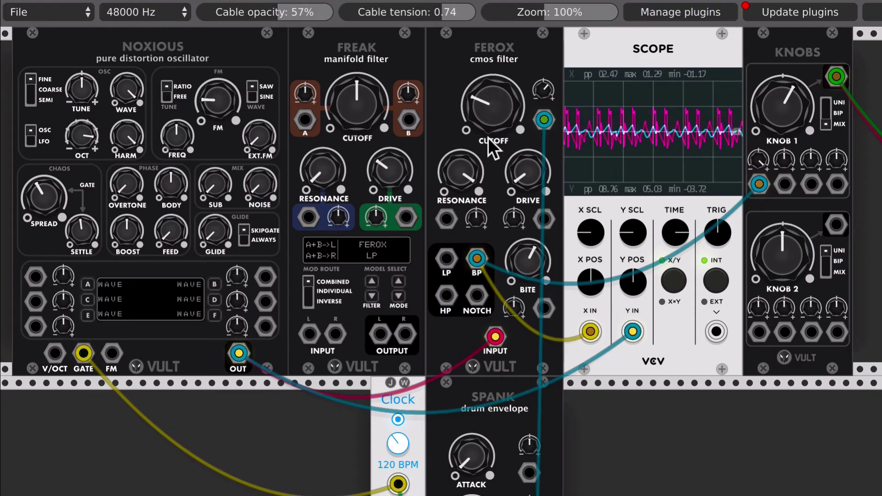
Move the Ferox BP output cables to the HP output.
{"action": "left_click_drag", "start_coordinate": [476, 260], "coordinate": [446, 296]}
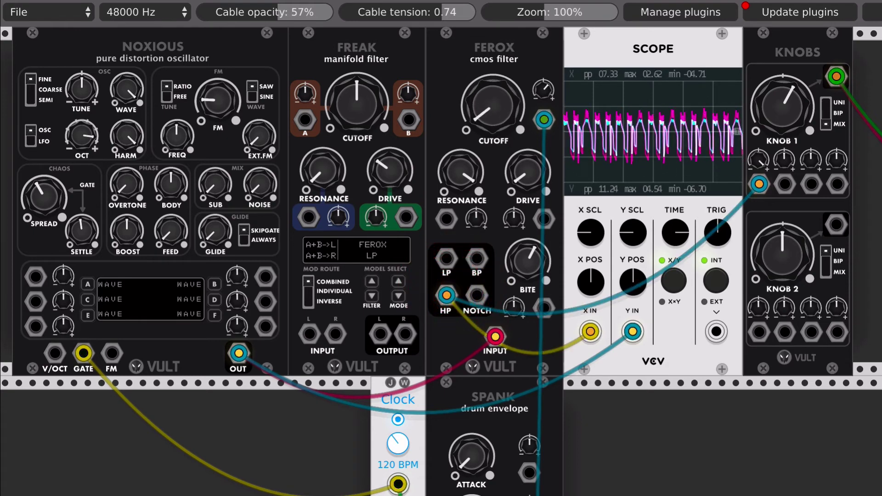
Sweep the Ferox cutoff up to slightly below centre, and move the HP output cables to the NOTCH output.
{"action": "left_click_drag", "start_coordinate": [493, 118], "coordinate": [493, 111]}
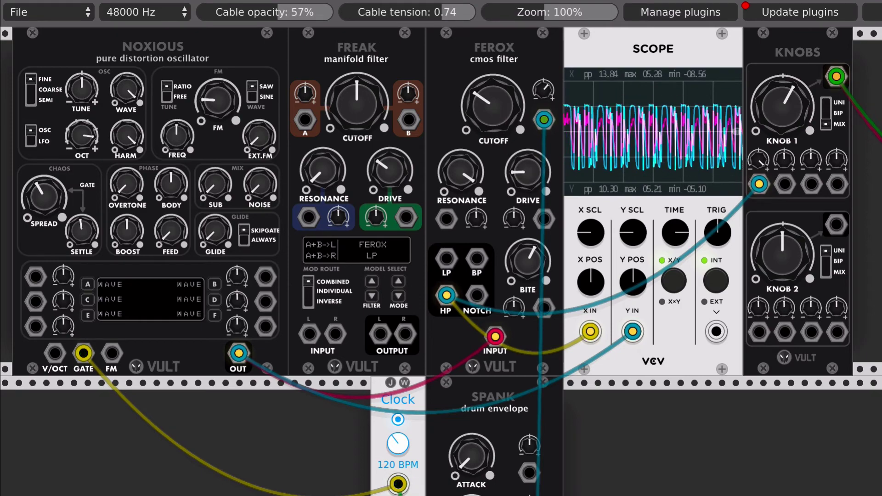
{"action": "left_click_drag", "start_coordinate": [497, 105], "coordinate": [498, 95]}
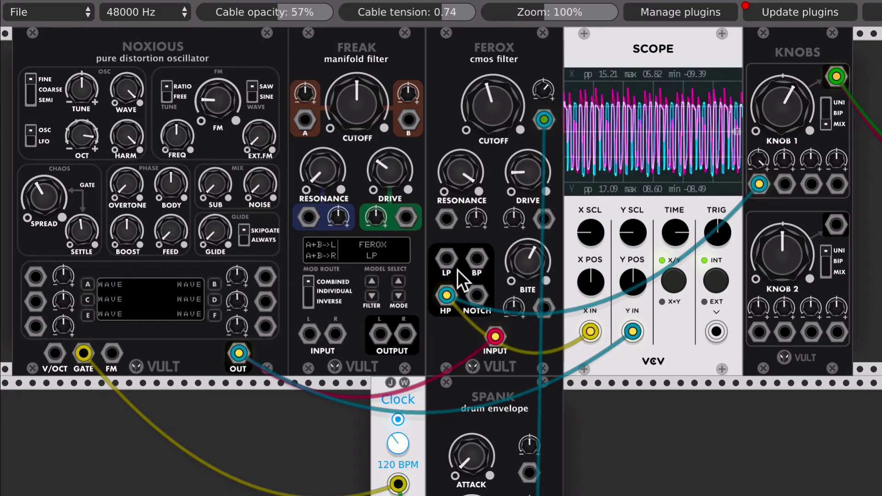
{"action": "left_click_drag", "start_coordinate": [445, 295], "coordinate": [477, 296]}
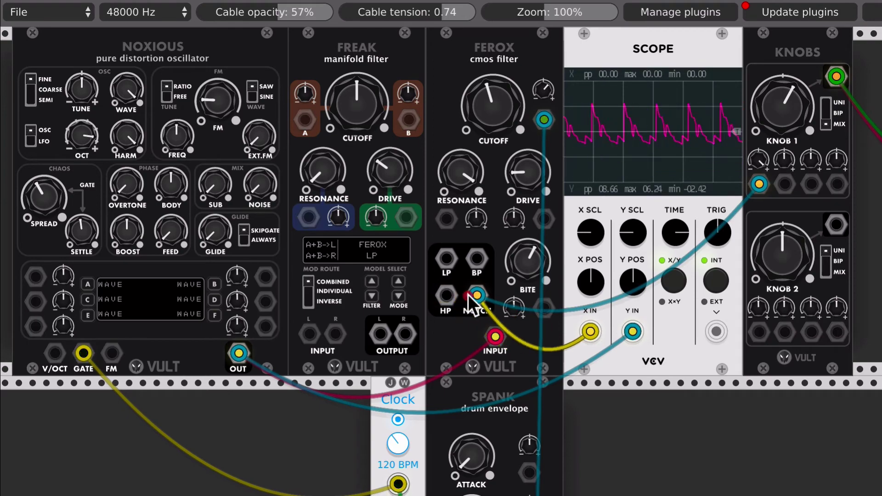
Turn the Noxious SPREAD, SETTLE and FM to minimum and lower OCT, while sweeping the Ferox cutoff to minimum and back up below centre.
{"action": "left_click_drag", "start_coordinate": [542, 90], "coordinate": [542, 95]}
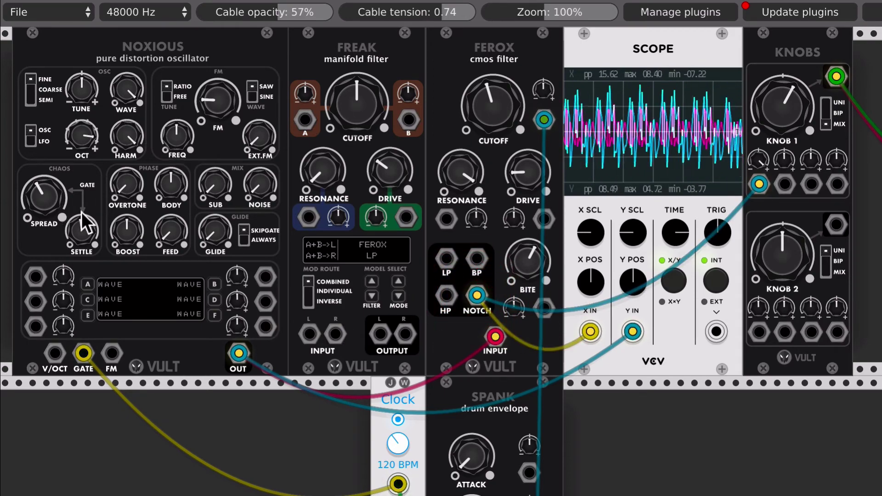
{"action": "left_click_drag", "start_coordinate": [53, 195], "coordinate": [53, 220]}
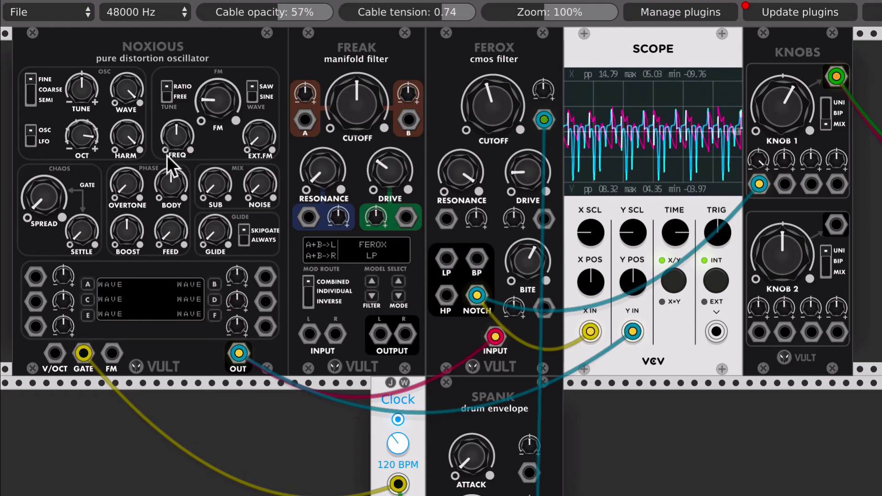
{"action": "mouse_move", "coordinate": [492, 125]}
{"action": "left_mouse_down"}
{"action": "mouse_move", "coordinate": [491, 95]}
{"action": "mouse_move", "coordinate": [491, 140]}
{"action": "left_mouse_up"}
{"action": "left_click_drag", "start_coordinate": [81, 136], "coordinate": [82, 129]}
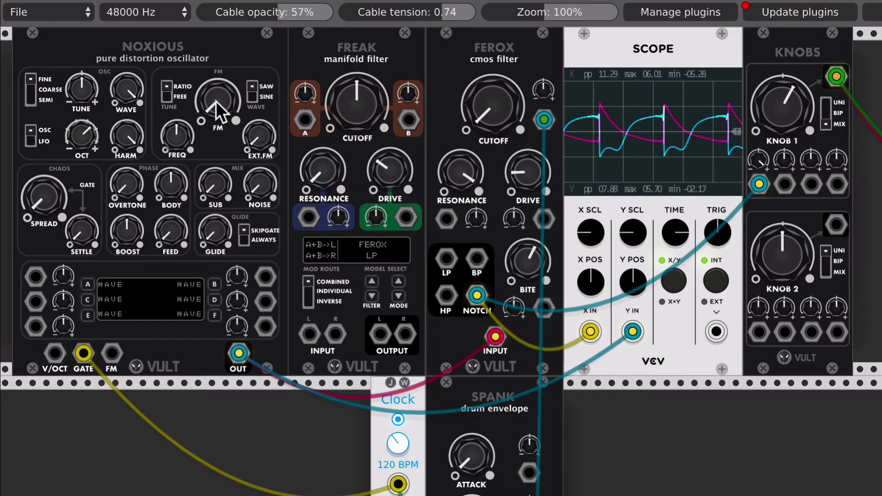
{"action": "mouse_move", "coordinate": [495, 114]}
{"action": "left_mouse_down"}
{"action": "mouse_move", "coordinate": [495, 60]}
{"action": "mouse_move", "coordinate": [495, 102]}
{"action": "mouse_move", "coordinate": [495, 76]}
{"action": "mouse_move", "coordinate": [509, 105]}
{"action": "mouse_move", "coordinate": [487, 106]}
{"action": "left_mouse_up"}
{"action": "mouse_move", "coordinate": [234, 100]}
{"action": "left_mouse_down"}
{"action": "mouse_move", "coordinate": [233, 92]}
{"action": "mouse_move", "coordinate": [233, 102]}
{"action": "left_mouse_up"}
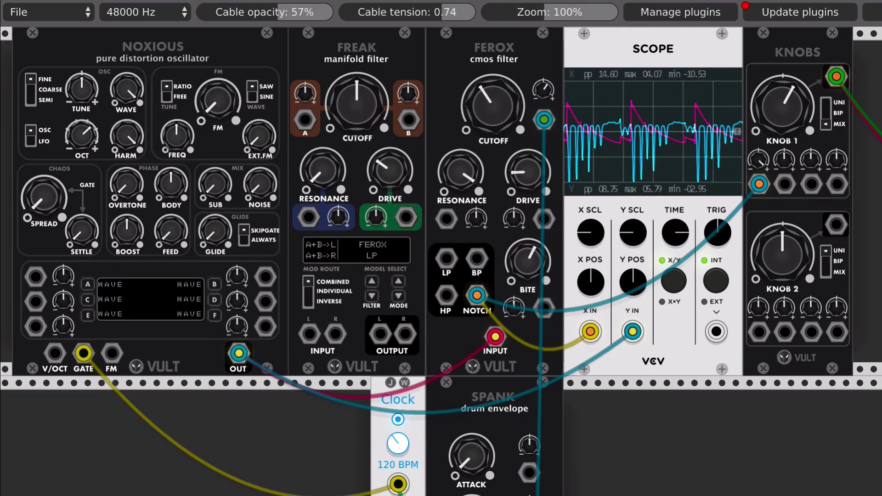
Raise the Noxious SETTLE and SPREAD knobs to about a quarter of their range, keeping the module at its original rack position.
{"action": "left_click_drag", "start_coordinate": [82, 232], "coordinate": [75, 225]}
{"action": "left_click_drag", "start_coordinate": [32, 32], "coordinate": [18, 32]}
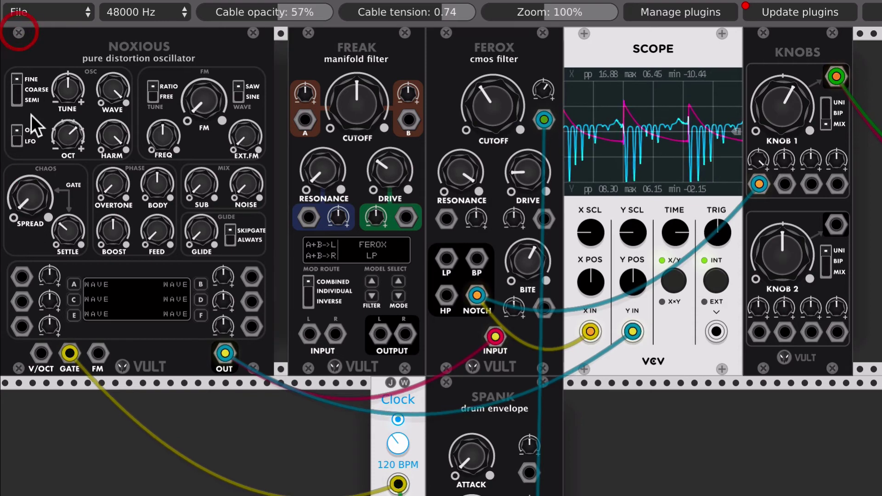
{"action": "left_click_drag", "start_coordinate": [41, 198], "coordinate": [42, 190]}
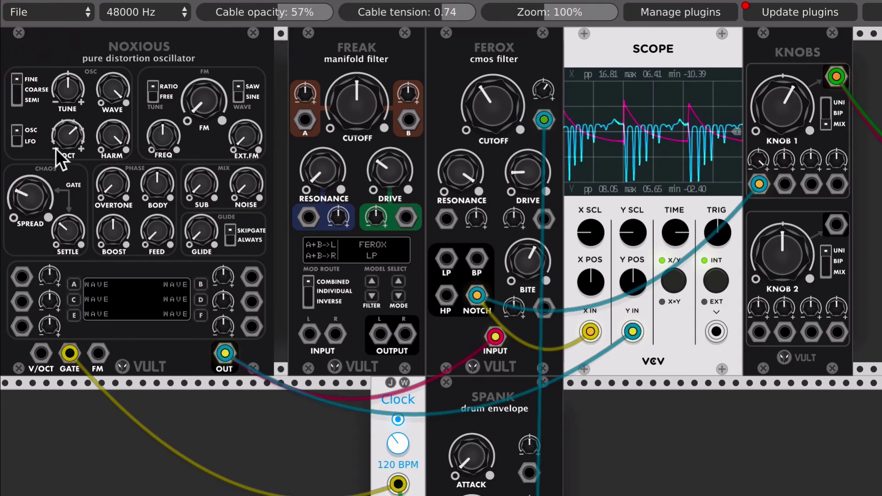
{"action": "left_click_drag", "start_coordinate": [126, 59], "coordinate": [145, 70]}
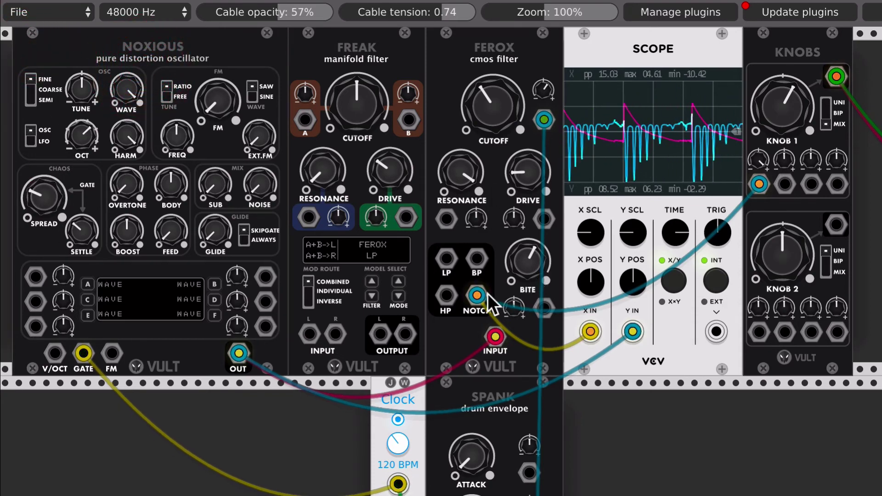
Move both Ferox NOTCH output cables to the LP output and turn KNOB 1 fully down.
{"action": "left_click_drag", "start_coordinate": [477, 295], "coordinate": [446, 258]}
{"action": "left_click_drag", "start_coordinate": [477, 295], "coordinate": [445, 259]}
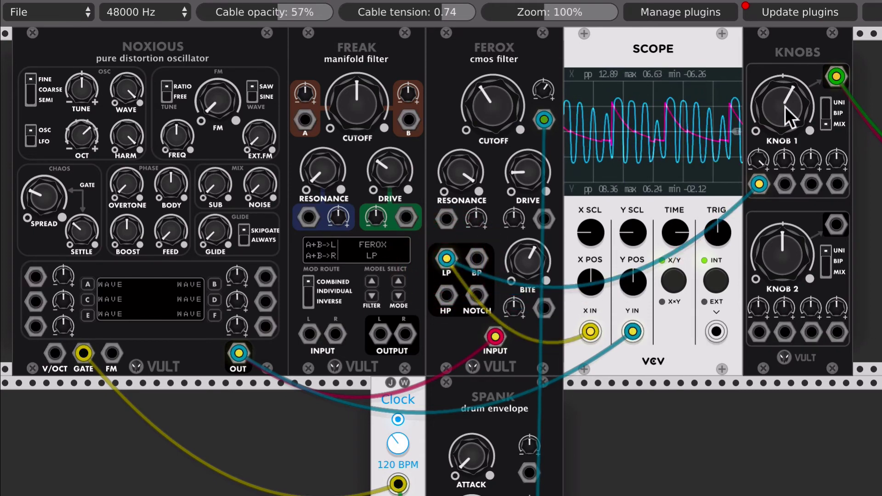
{"action": "left_click_drag", "start_coordinate": [785, 107], "coordinate": [785, 108]}
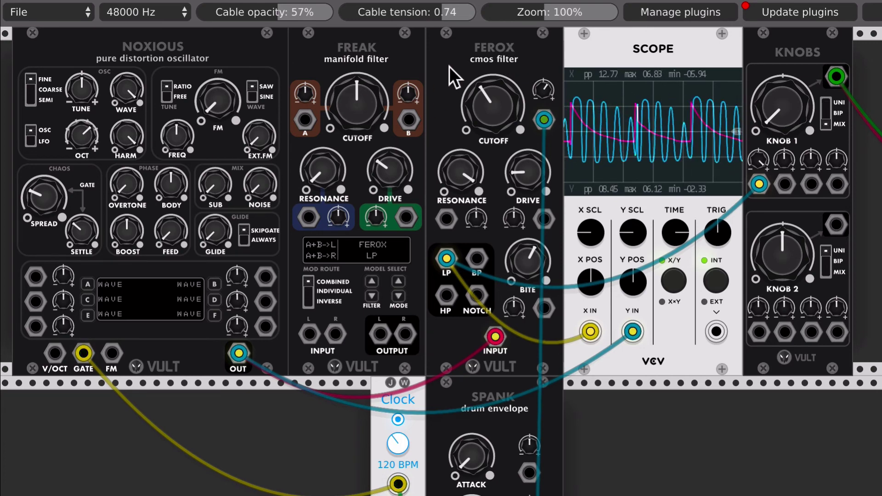
Delete the Ferox module and switch the Freak filter model to TANGENTS-YU and back to FEROX.
{"action": "key", "text": "Delete"}
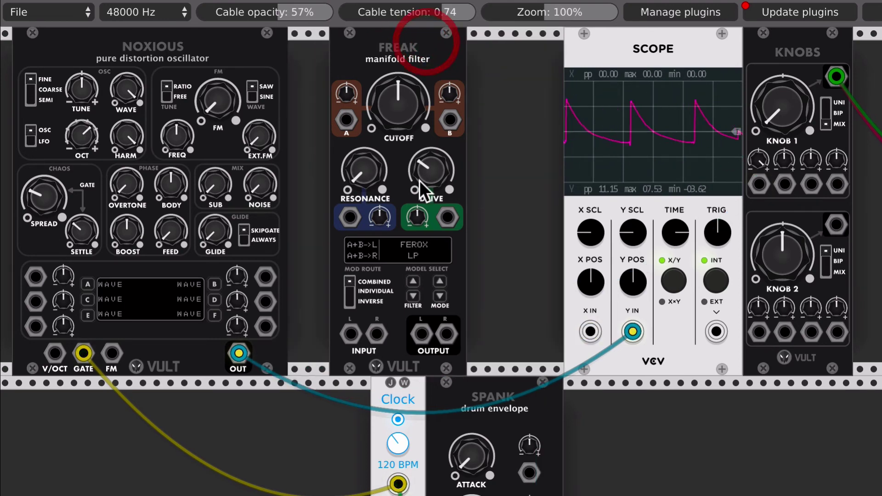
{"action": "left_click", "coordinate": [415, 282]}
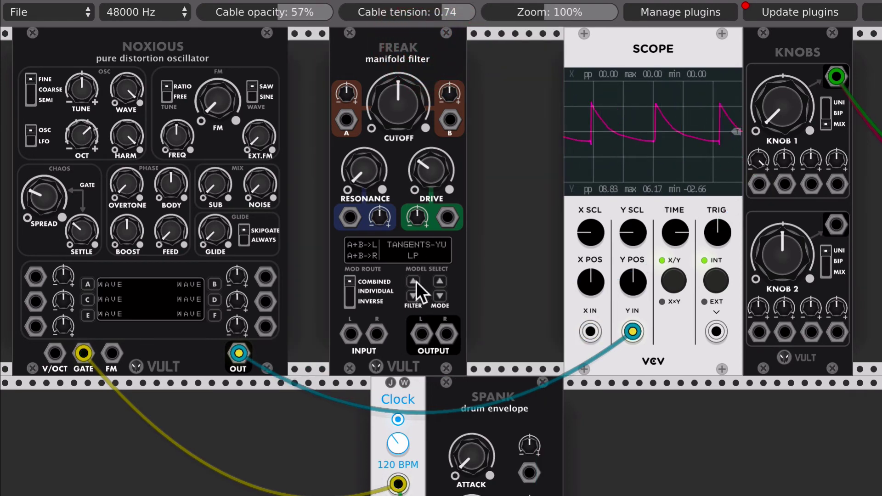
{"action": "left_click", "coordinate": [415, 281]}
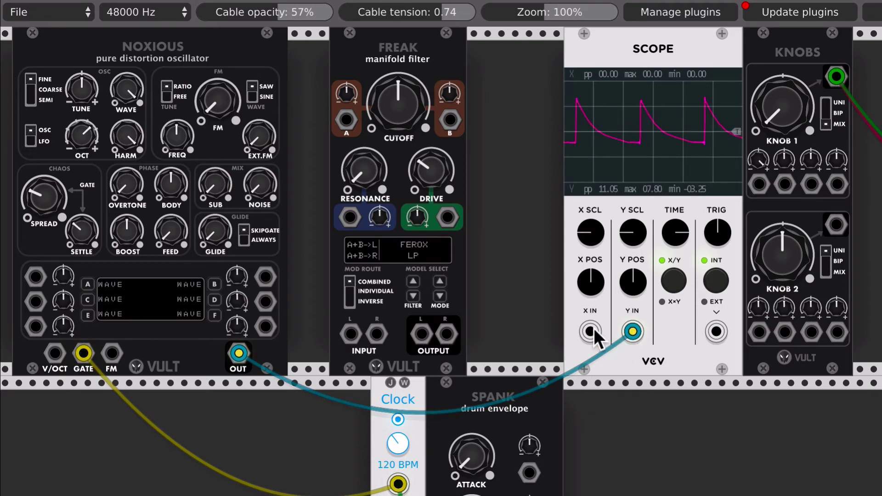
Patch the Noxious OUT into the Freak left input, and the Freak left output into the scope's X IN and the first KNOB 1 jack.
{"action": "left_click_drag", "start_coordinate": [592, 330], "coordinate": [422, 334]}
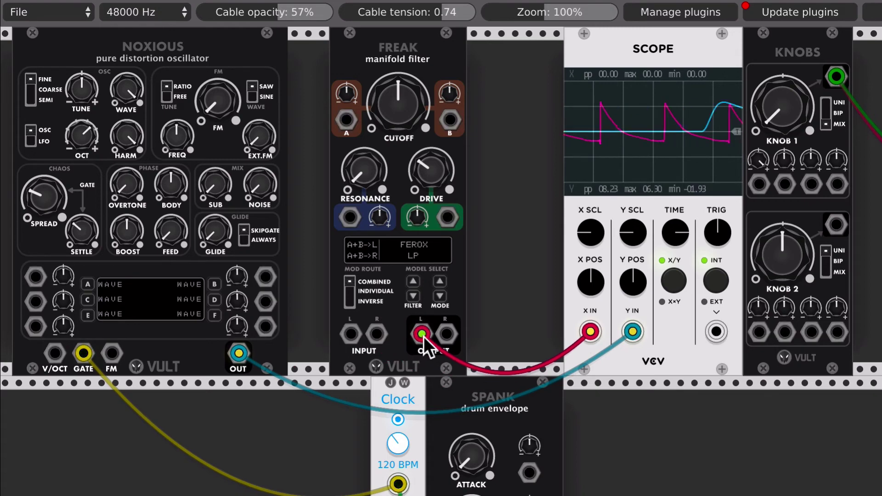
{"action": "left_click_drag", "start_coordinate": [357, 331], "coordinate": [240, 352]}
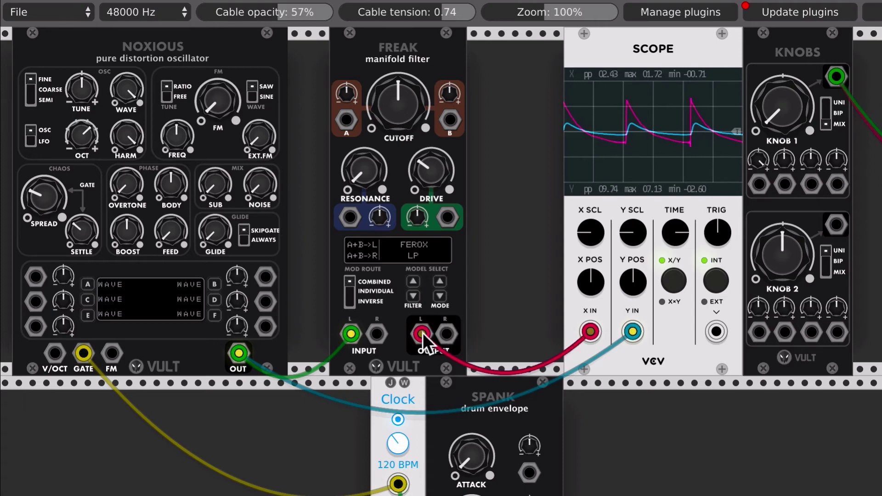
{"action": "left_click_drag", "start_coordinate": [423, 332], "coordinate": [759, 185]}
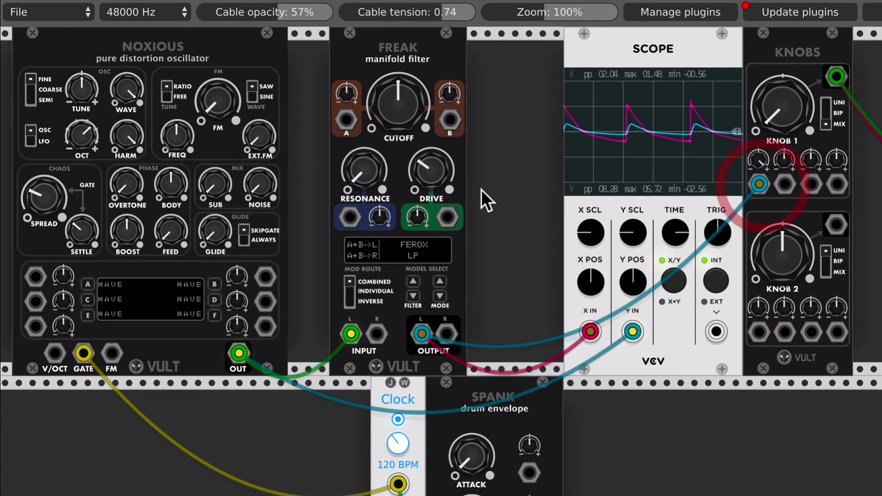
Turn KNOB 1 fully up and raise the Freak resonance and drive above centre, sweeping the cutoff to near maximum and back to centre.
{"action": "left_click_drag", "start_coordinate": [399, 108], "coordinate": [398, 90]}
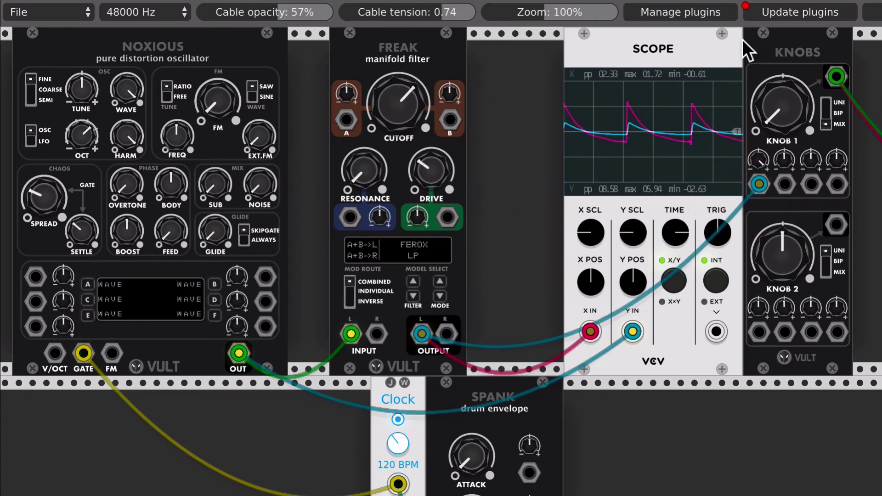
{"action": "left_click_drag", "start_coordinate": [785, 108], "coordinate": [784, 74]}
{"action": "left_click_drag", "start_coordinate": [398, 104], "coordinate": [398, 87]}
{"action": "left_click_drag", "start_coordinate": [357, 177], "coordinate": [357, 133]}
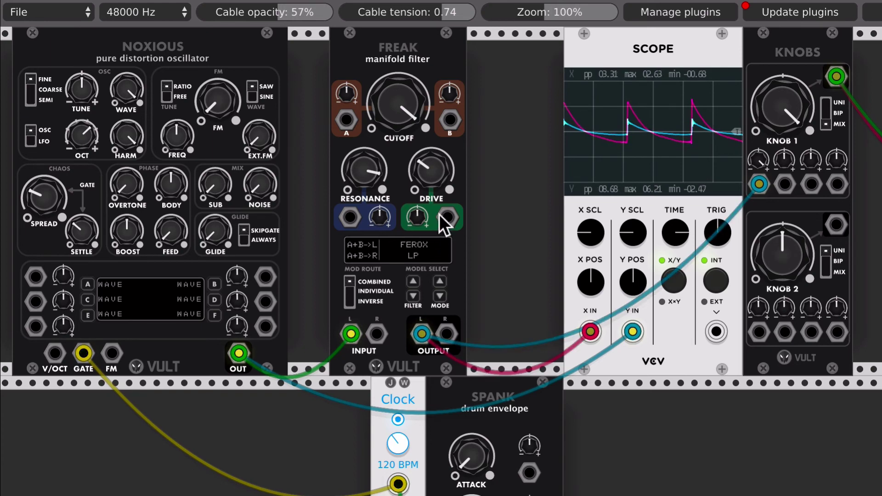
{"action": "left_click_drag", "start_coordinate": [431, 160], "coordinate": [431, 138]}
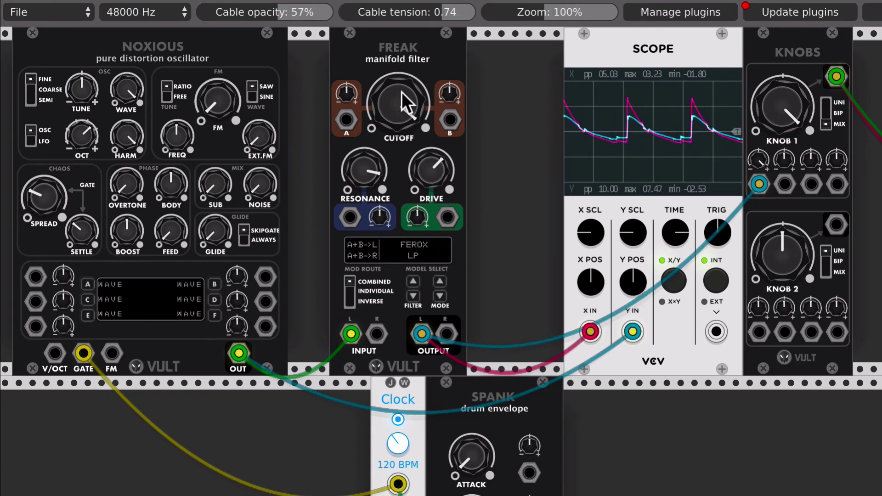
{"action": "left_click_drag", "start_coordinate": [401, 92], "coordinate": [402, 117]}
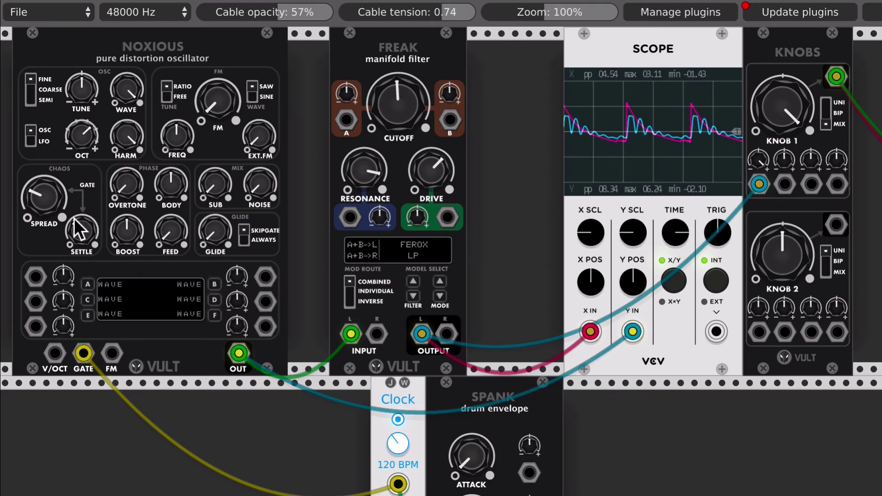
Turn the Noxious SETTLE and SPREAD knobs to minimum.
{"action": "left_click_drag", "start_coordinate": [79, 228], "coordinate": [79, 246]}
{"action": "left_click_drag", "start_coordinate": [43, 198], "coordinate": [44, 227]}
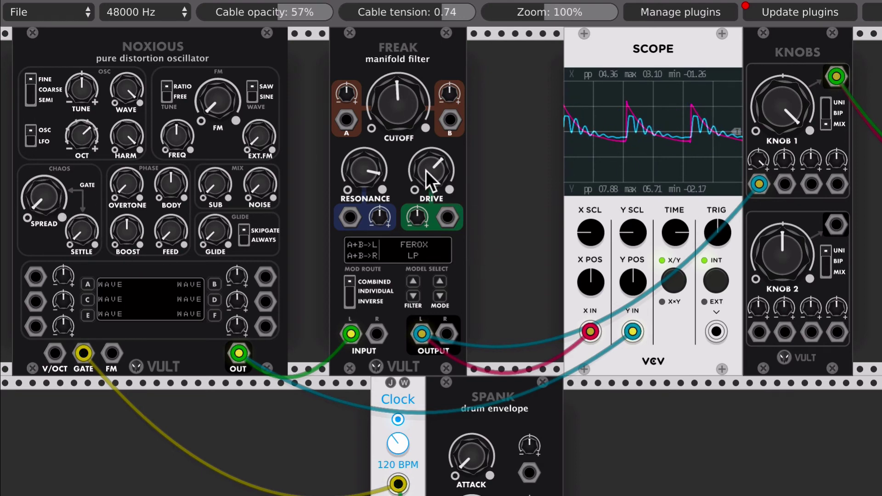
Raise the Freak drive to maximum and sweep the cutoff down, up and back to slightly above centre.
{"action": "left_click_drag", "start_coordinate": [426, 170], "coordinate": [426, 156]}
{"action": "left_click_drag", "start_coordinate": [407, 117], "coordinate": [389, 146]}
{"action": "left_click_drag", "start_coordinate": [400, 101], "coordinate": [400, 74]}
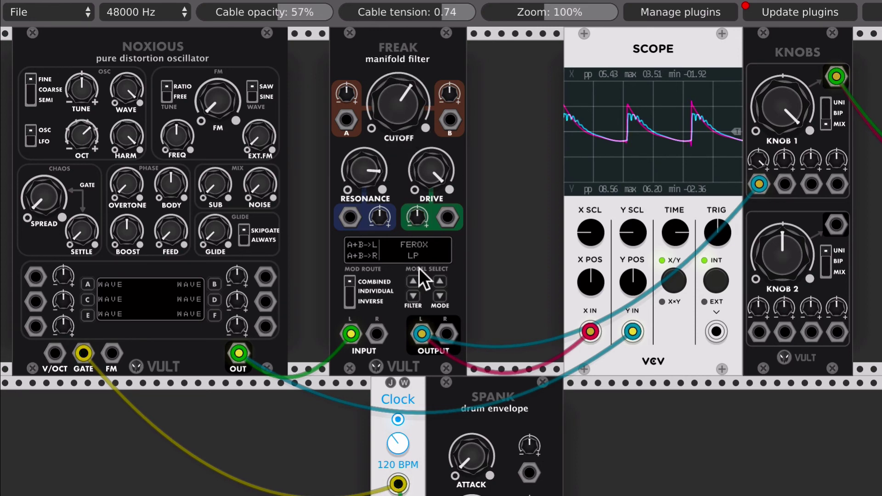
{"action": "mouse_move", "coordinate": [396, 104]}
{"action": "left_mouse_down"}
{"action": "mouse_move", "coordinate": [396, 92]}
{"action": "mouse_move", "coordinate": [396, 152]}
{"action": "mouse_move", "coordinate": [396, 115]}
{"action": "left_mouse_up"}
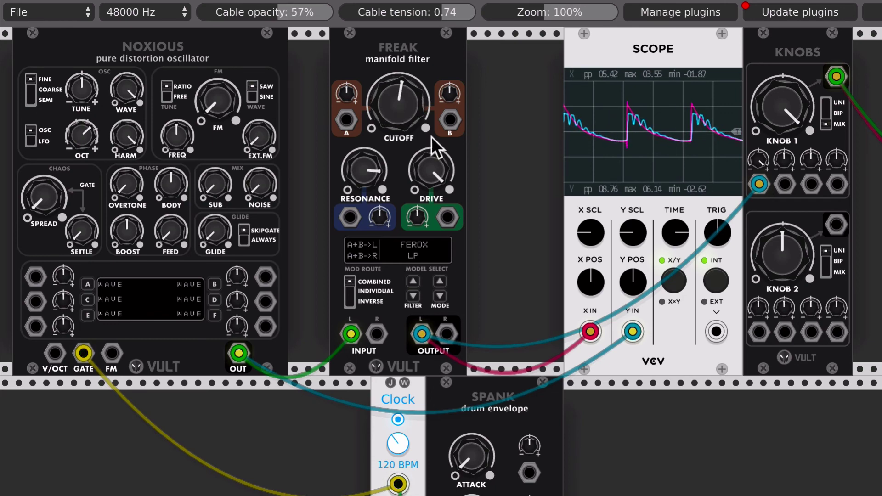
Switch the Freak filter mode to NOTCH and sweep the cutoff down to a low setting.
{"action": "left_click", "coordinate": [439, 280]}
{"action": "left_click", "coordinate": [439, 280]}
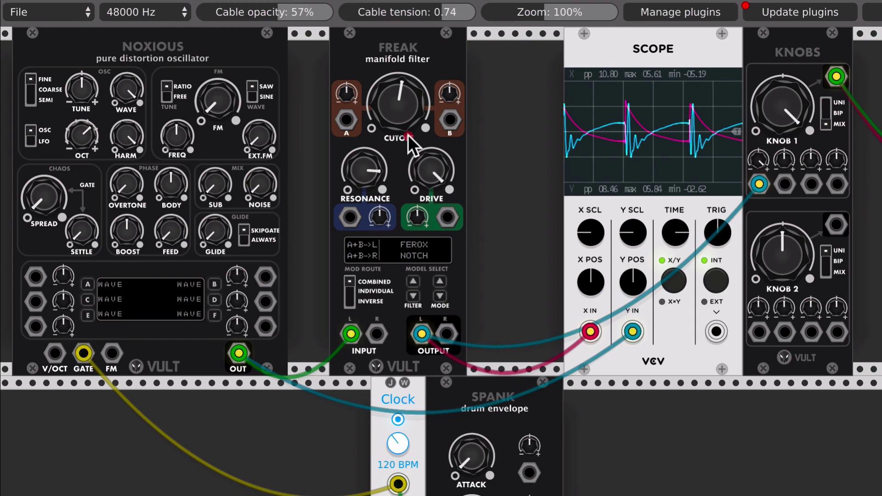
{"action": "left_click_drag", "start_coordinate": [401, 117], "coordinate": [400, 146]}
Turn KNOB 1 fully down and move the Freak module back against Noxious.
{"action": "left_click_drag", "start_coordinate": [782, 107], "coordinate": [782, 134]}
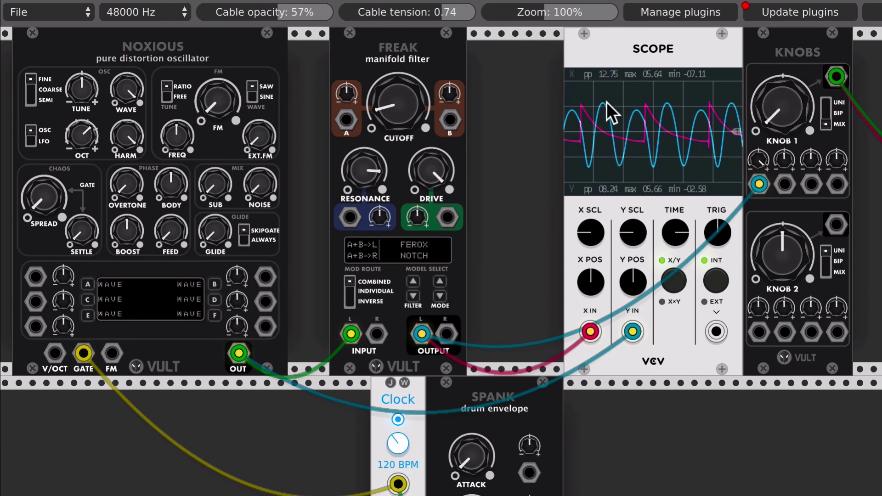
{"action": "left_click_drag", "start_coordinate": [383, 35], "coordinate": [315, 35]}
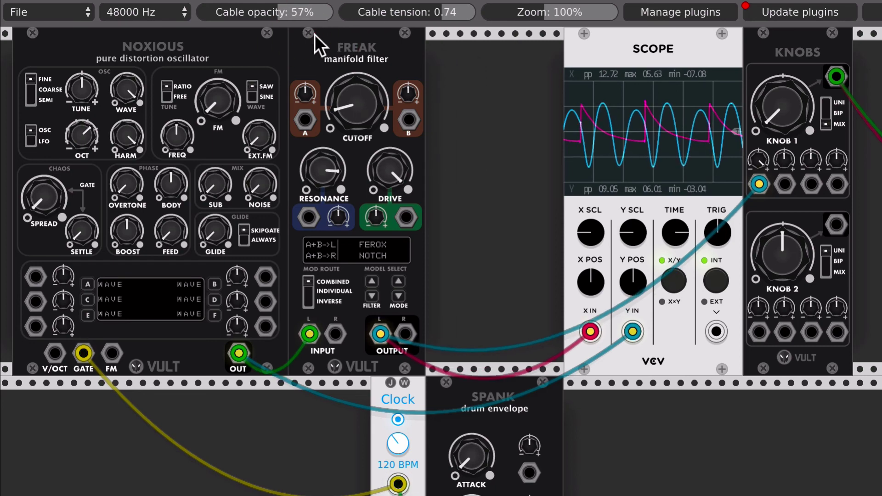